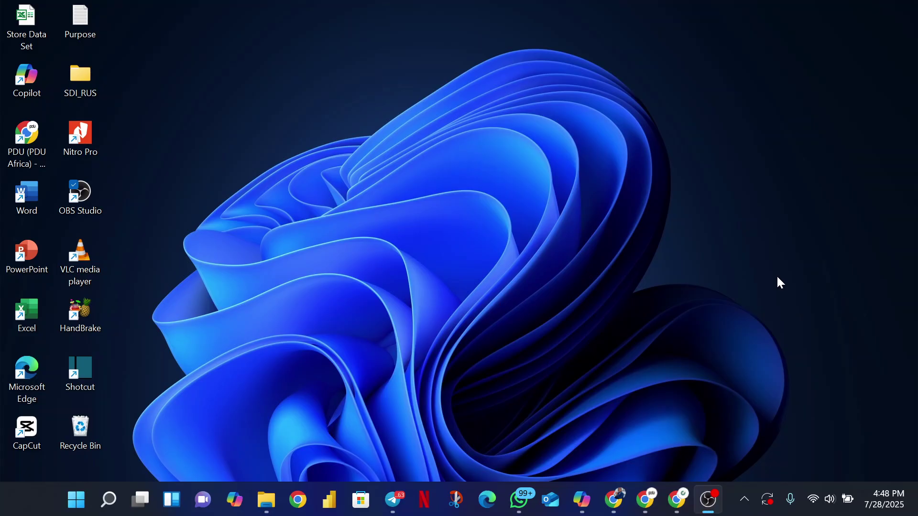
Step: Search the Start menu for 'micros' to find Microsoft Store
{"action": "left_click", "coordinate": [836, 9]}
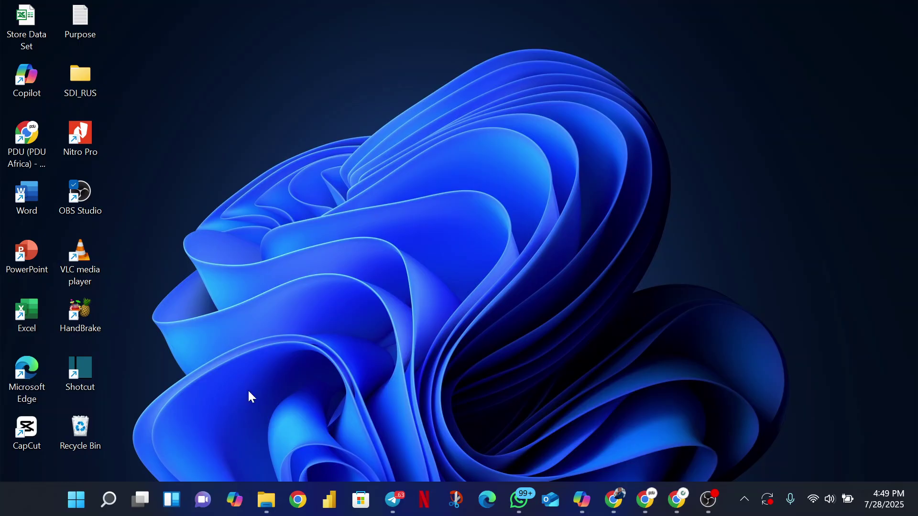
{"action": "left_click", "coordinate": [76, 500]}
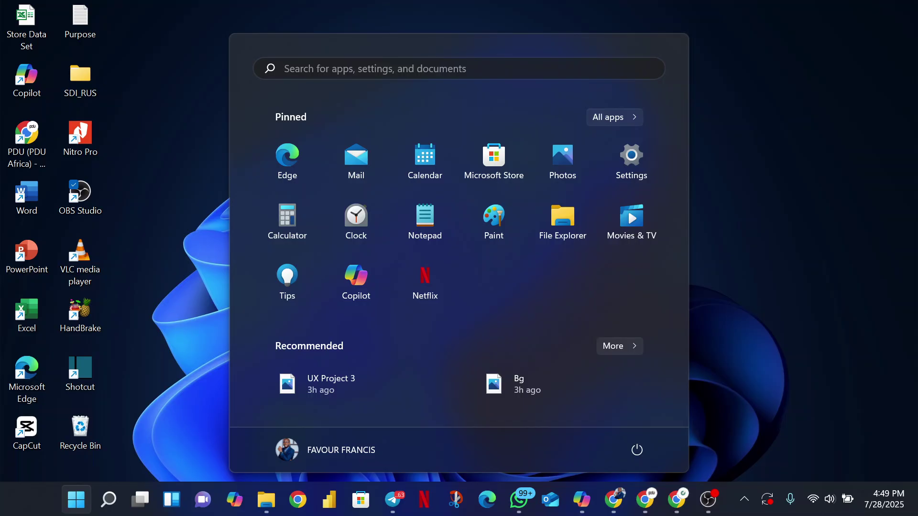
{"action": "type", "text": "m"}
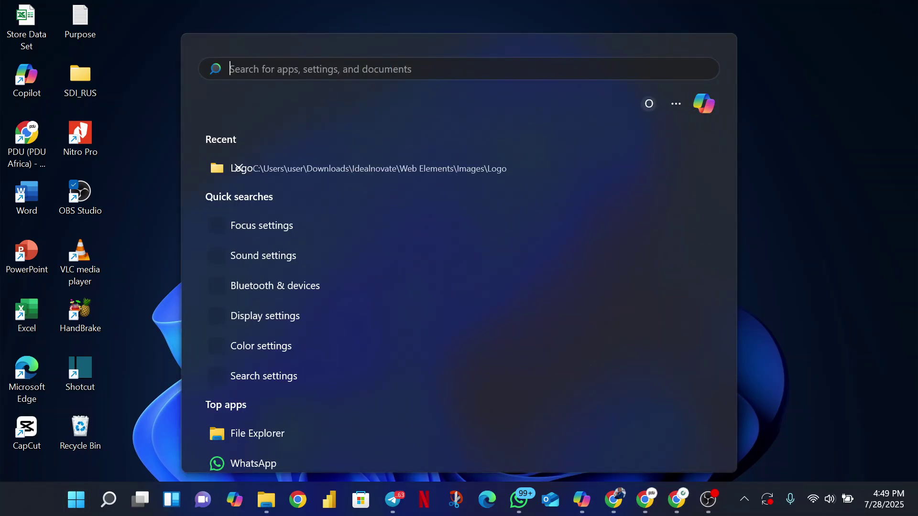
{"action": "type", "text": "icros"}
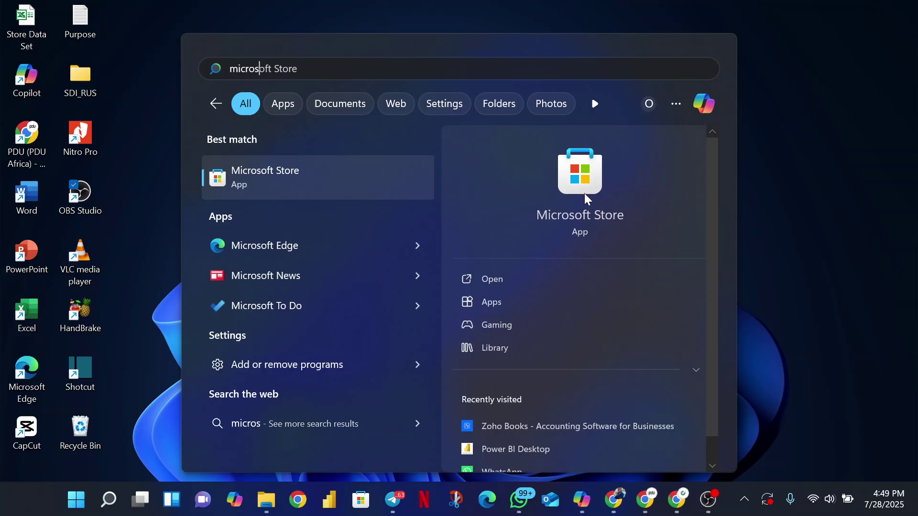
Step: Launch Microsoft Store from the search results and bring up network quick settings
{"action": "left_click", "coordinate": [360, 185]}
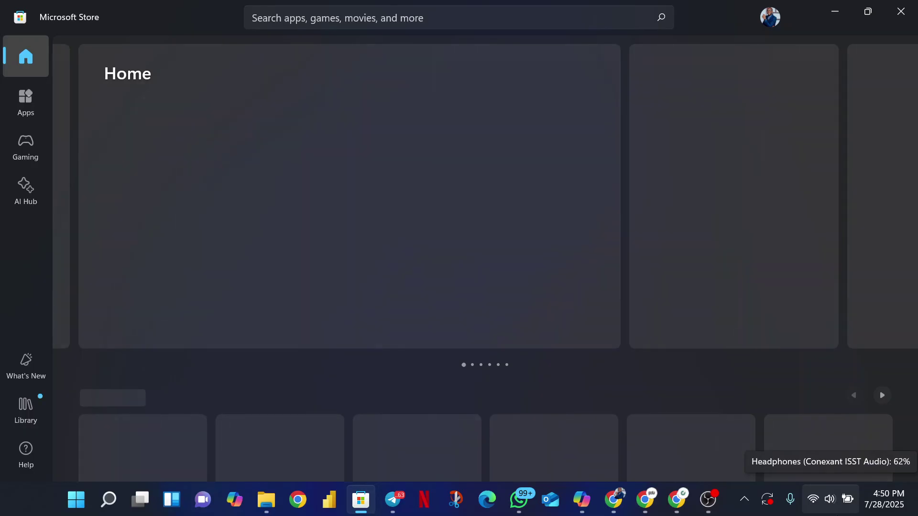
{"action": "left_click", "coordinate": [830, 500]}
Step: Connect the PC to the IDEALNOVATE MTN NET 2.4Ghz Wi-Fi network
{"action": "left_click", "coordinate": [720, 157]}
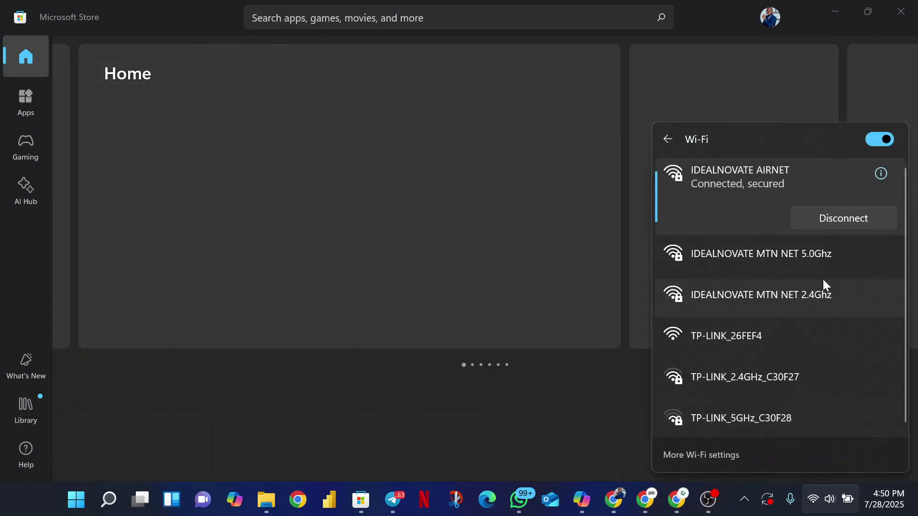
{"action": "left_click", "coordinate": [822, 287]}
{"action": "left_click", "coordinate": [825, 325]}
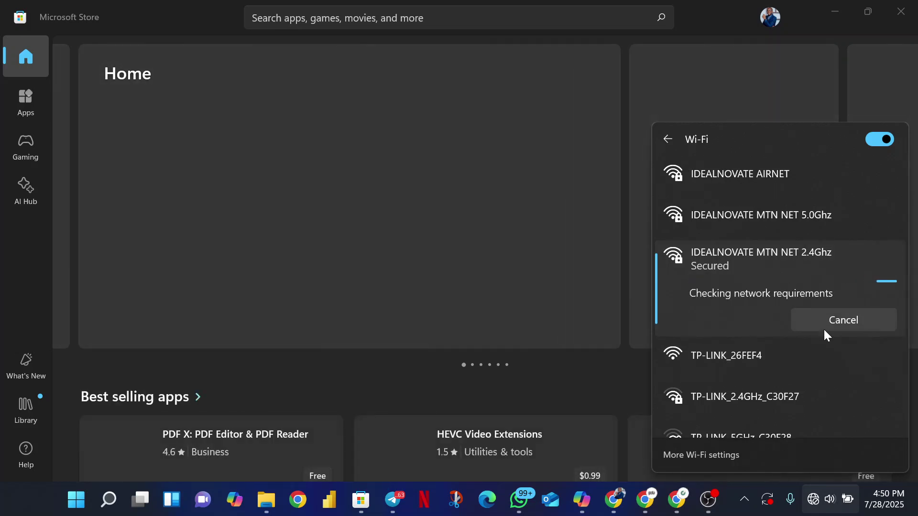
{"action": "left_click", "coordinate": [841, 508]}
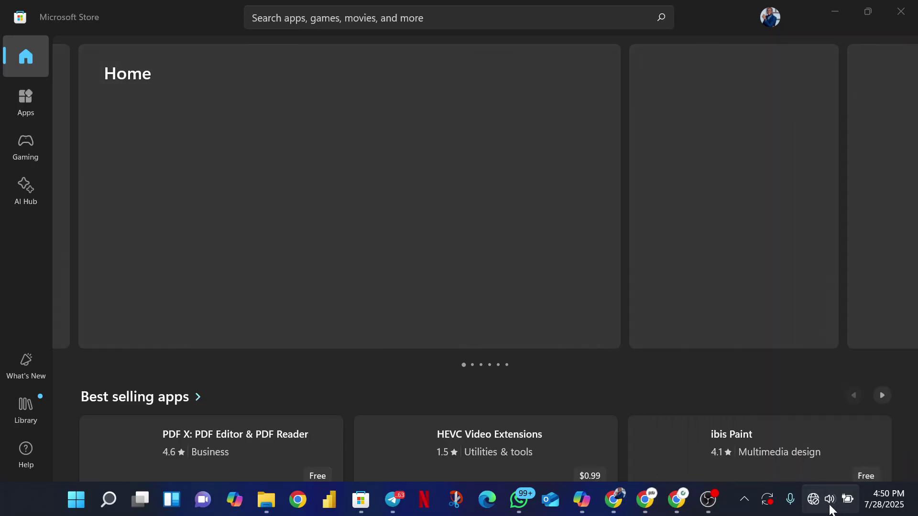
Step: Reconnect to the IDEALNOVATE AIRNET Wi-Fi network and return to the Store
{"action": "left_click", "coordinate": [830, 499]}
{"action": "left_click", "coordinate": [716, 155]}
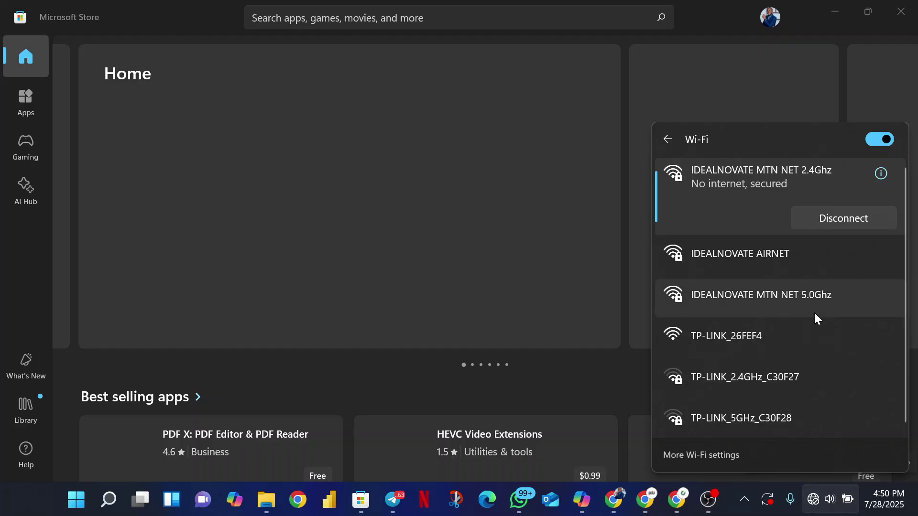
{"action": "left_click", "coordinate": [797, 268]}
{"action": "left_click", "coordinate": [834, 283]}
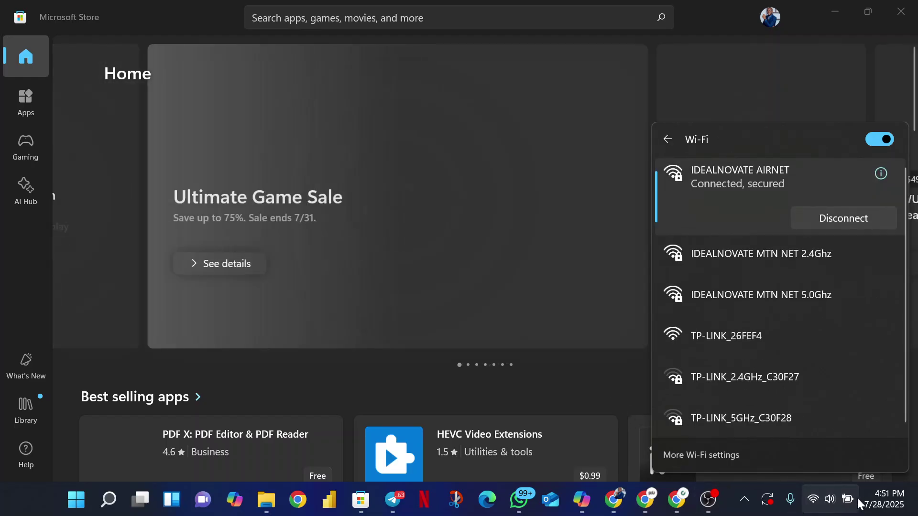
{"action": "left_click", "coordinate": [853, 501]}
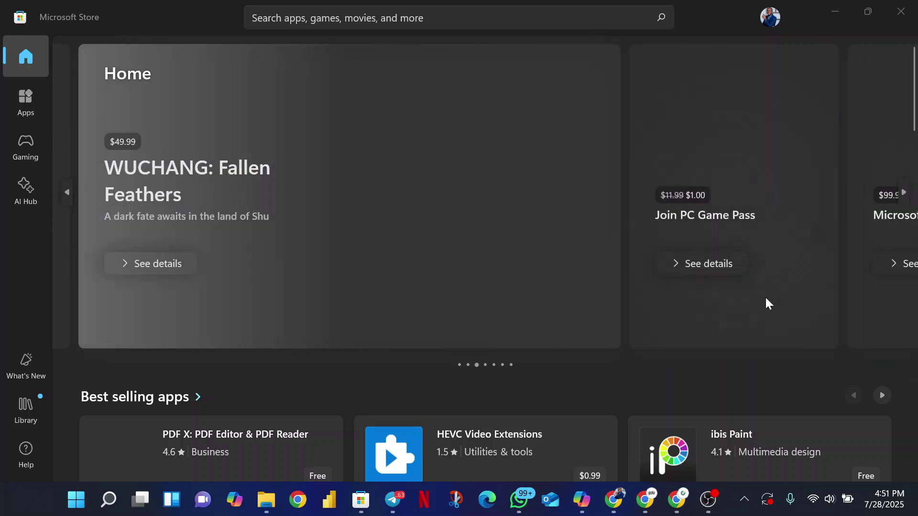
Step: Scroll the Store Home page until it loads, then start a new Store search
{"action": "scroll", "coordinate": [765, 397], "scroll_direction": "down", "scroll_amount": 8}
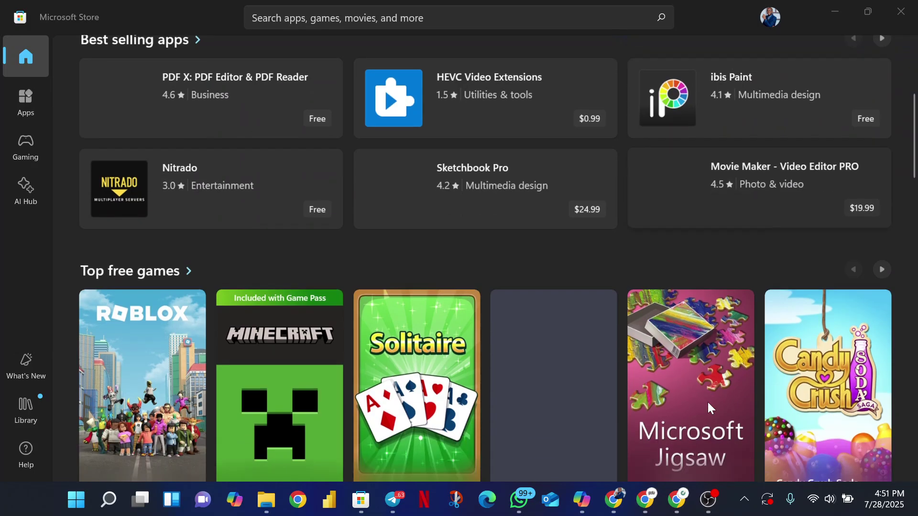
{"action": "scroll", "coordinate": [709, 384], "scroll_direction": "up", "scroll_amount": 4}
{"action": "scroll", "coordinate": [713, 384], "scroll_direction": "up", "scroll_amount": 4}
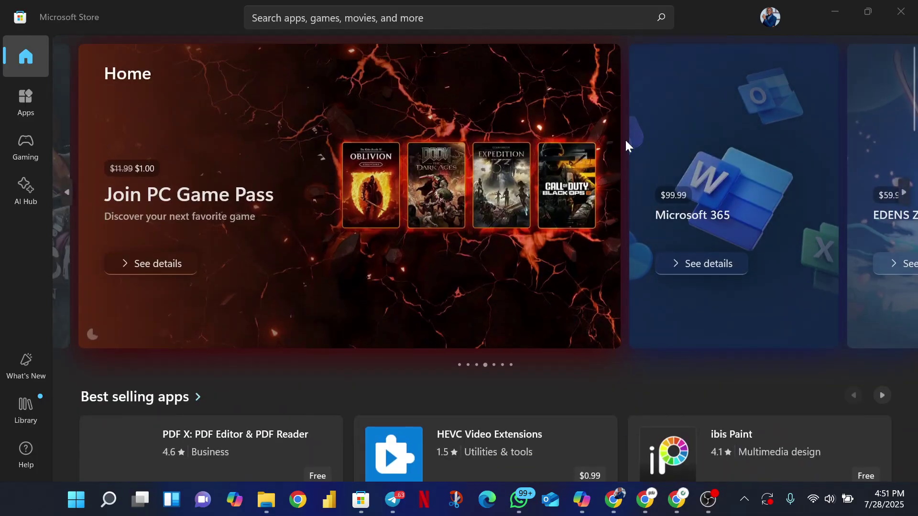
{"action": "scroll", "coordinate": [596, 189], "scroll_direction": "left", "scroll_amount": 2}
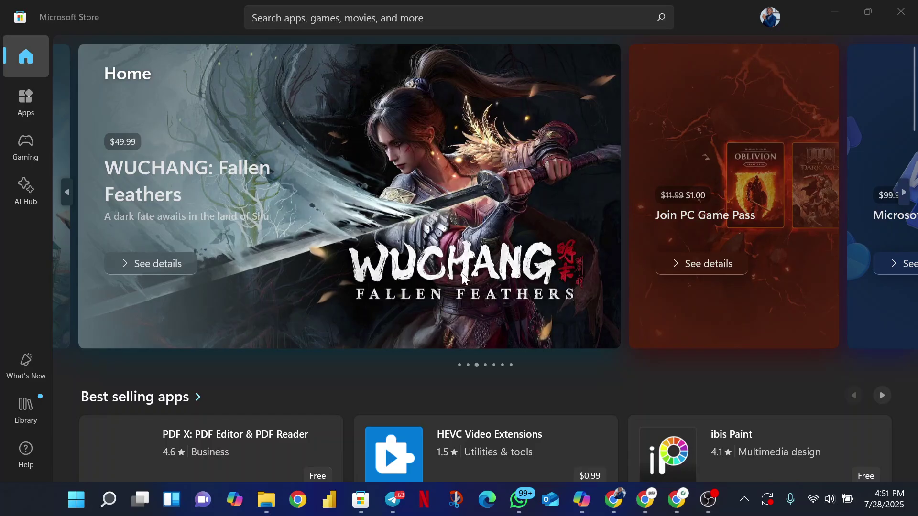
{"action": "left_click", "coordinate": [361, 500]}
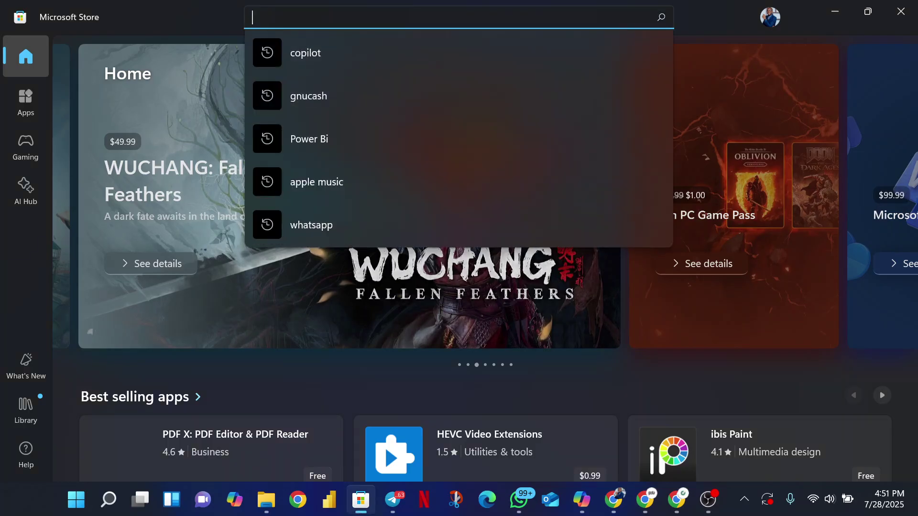
Step: Enter 'Power' in the Store search, correcting typos, and choose the 'power bi' suggestion
{"action": "type", "text": "Pwer"}
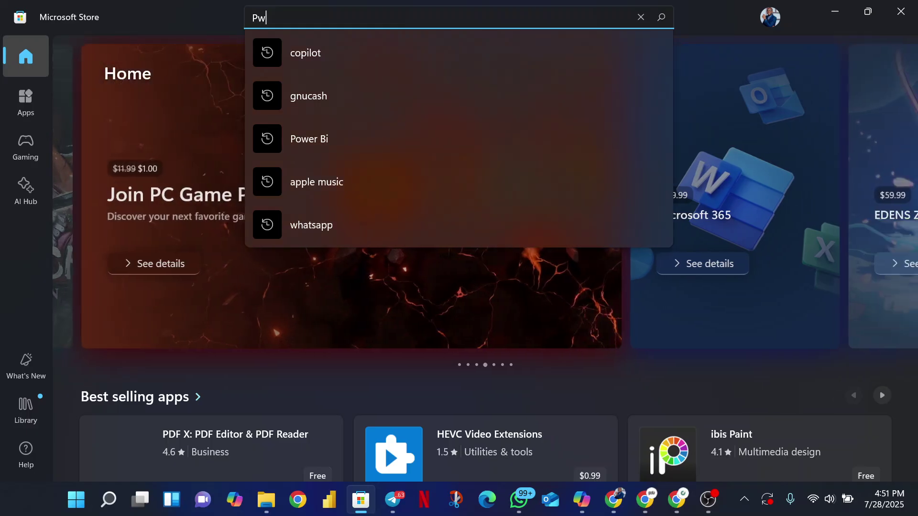
{"action": "key", "text": "BackSpace"}
{"action": "key", "text": "BackSpace"}
{"action": "key", "text": "BackSpace"}
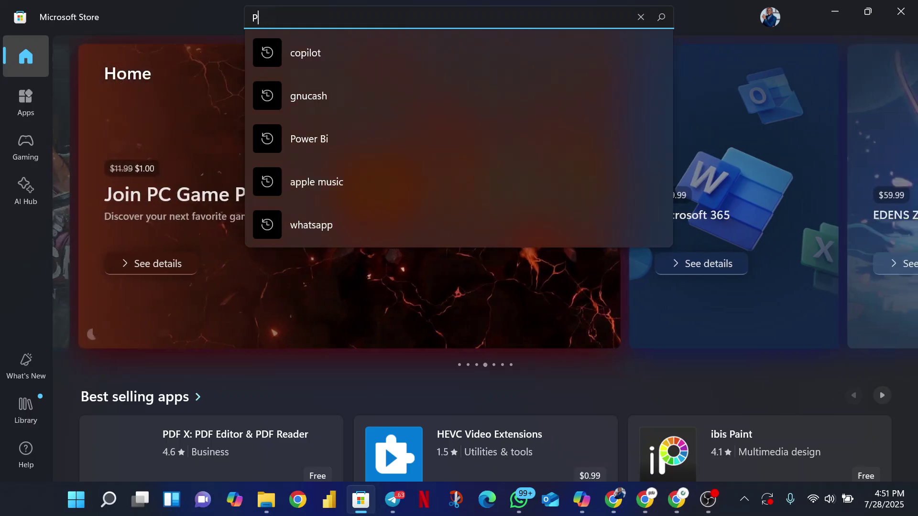
{"action": "type", "text": "p"}
{"action": "key", "text": "BackSpace"}
{"action": "type", "text": "ower"}
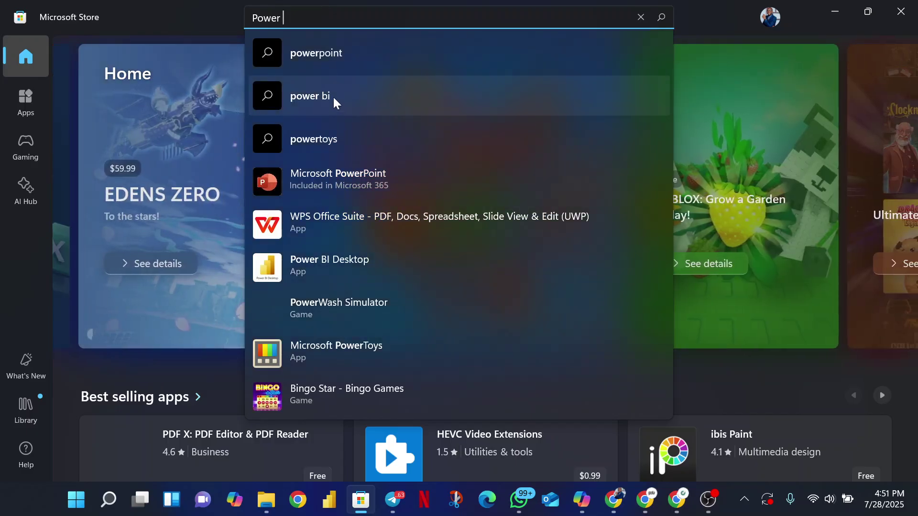
{"action": "left_click", "coordinate": [336, 101]}
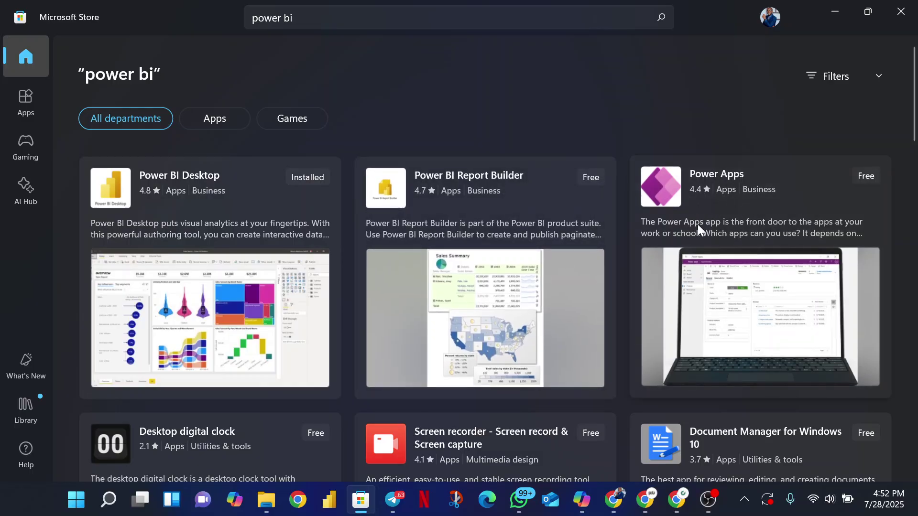
Step: Browse the power bi results until the Power BI Desktop card shows its Update button
{"action": "scroll", "coordinate": [418, 268], "scroll_direction": "down", "scroll_amount": 10}
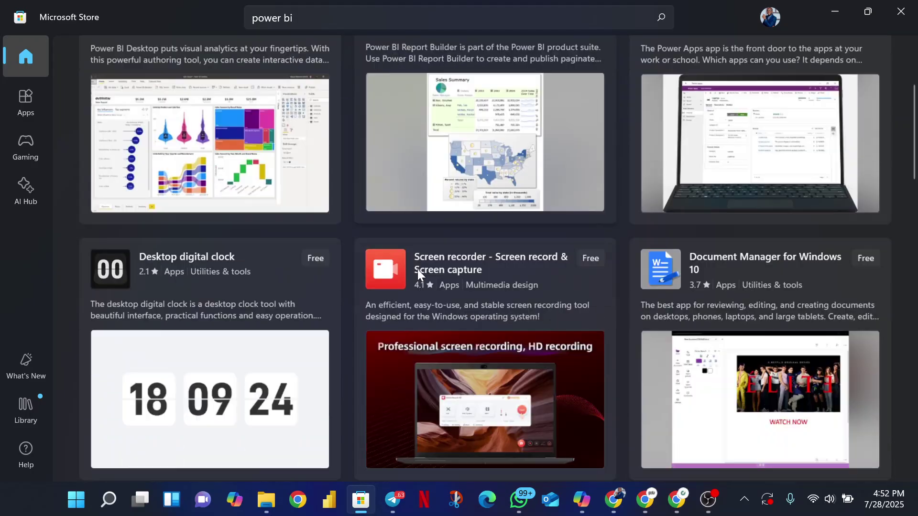
{"action": "scroll", "coordinate": [458, 222], "scroll_direction": "up", "scroll_amount": 10}
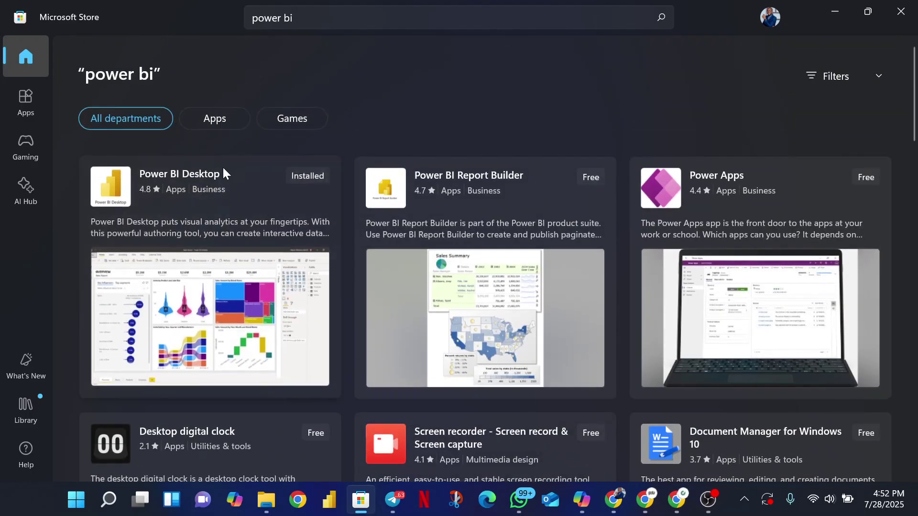
{"action": "mouse_move", "coordinate": [299, 185]}
{"action": "mouse_move", "coordinate": [250, 186]}
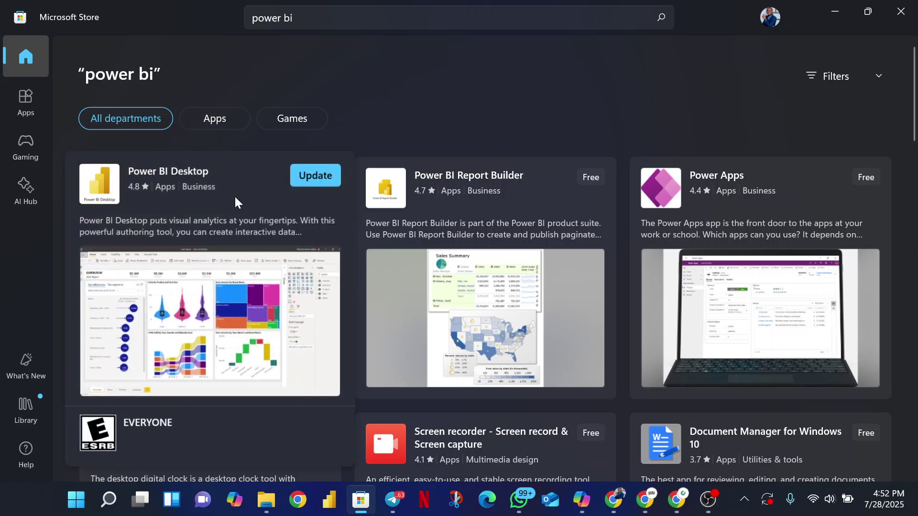